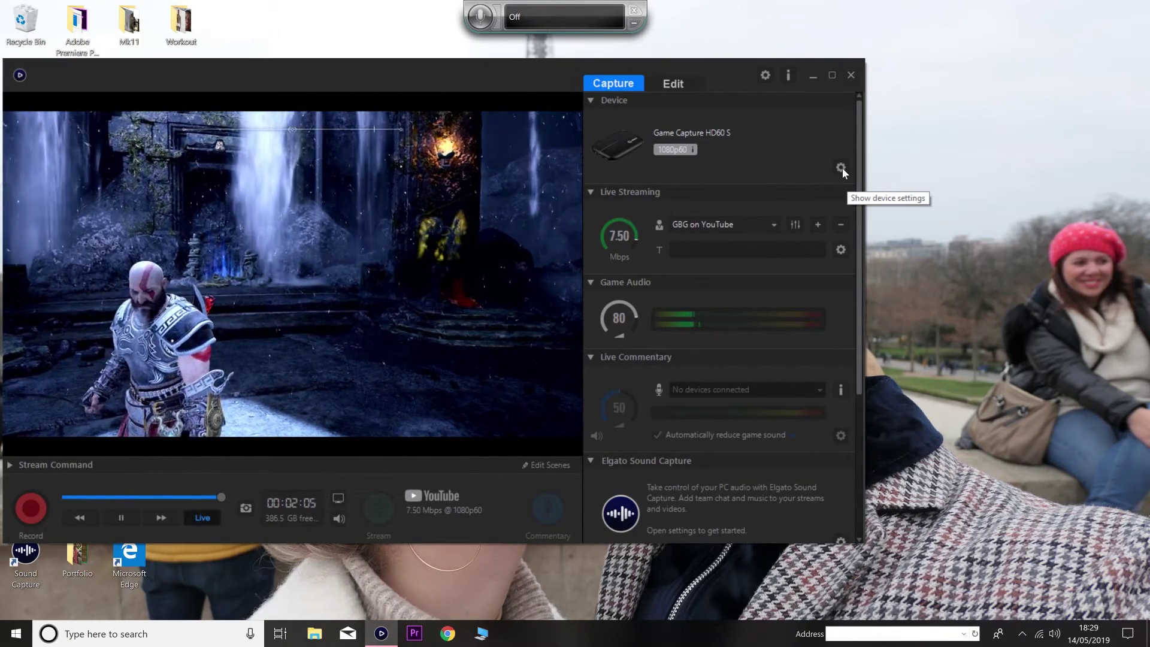
Open the HD60 S settings and keep PlayStation 4 as the input device.
left_click(842, 168)
left_click(419, 219)
left_click(390, 227)
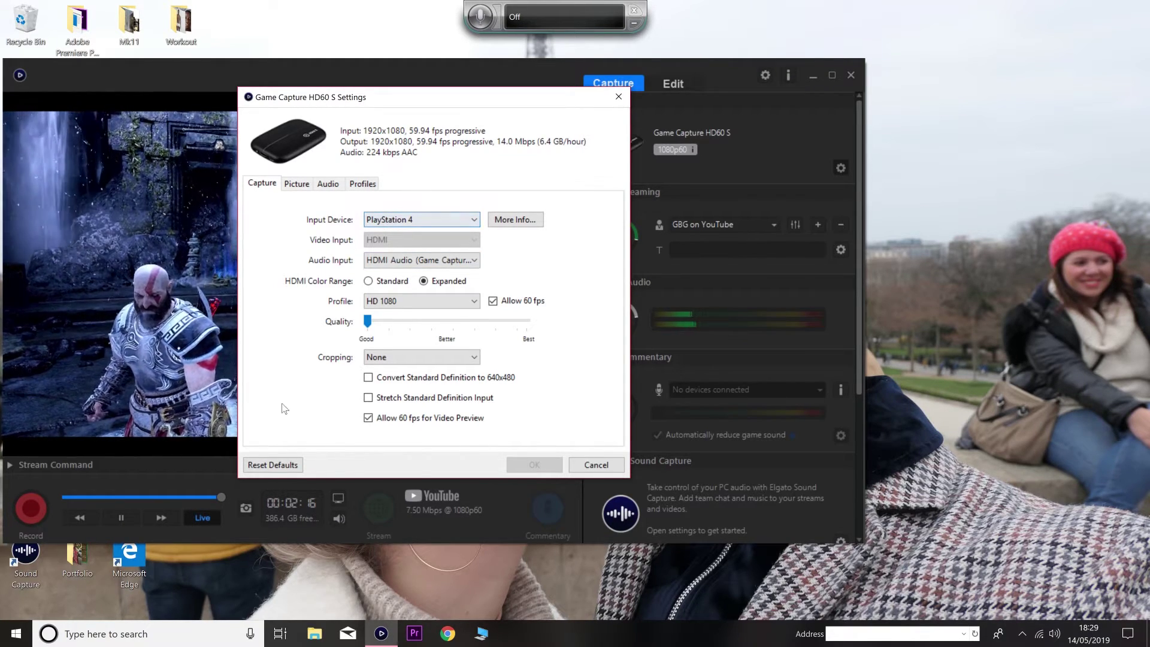
left_click(382, 224)
left_click(390, 254)
Keep HDMI Audio as the audio input, move the dialog aside, and set HDMI Color Range to Standard.
left_click(407, 264)
left_click(434, 274)
left_click_drag(351, 103, 714, 123)
left_click(732, 300)
Set HDMI Color Range back to Expanded and raise capture Quality to Best, briefly trying Good.
left_click(787, 301)
left_click_drag(731, 340, 890, 340)
left_click_drag(890, 341, 631, 347)
left_click_drag(731, 341, 890, 340)
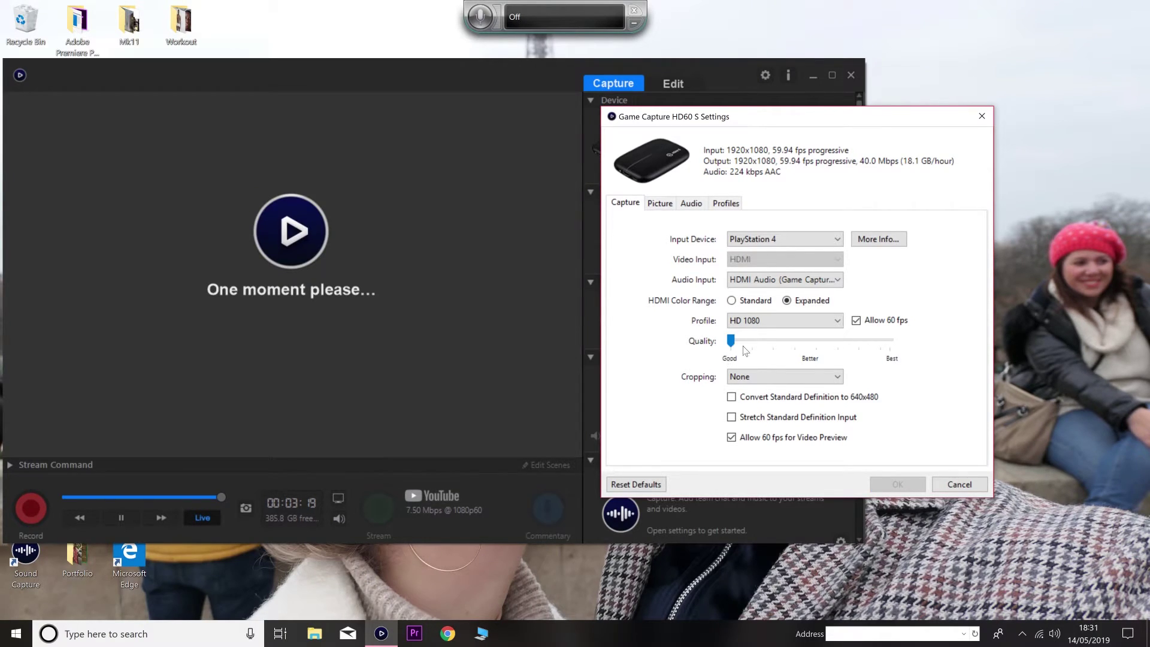
On the Picture tab, reset the picture defaults and lower Brightness to -24.
left_click(660, 204)
left_click(649, 483)
left_click(810, 240)
left_click_drag(811, 239, 854, 282)
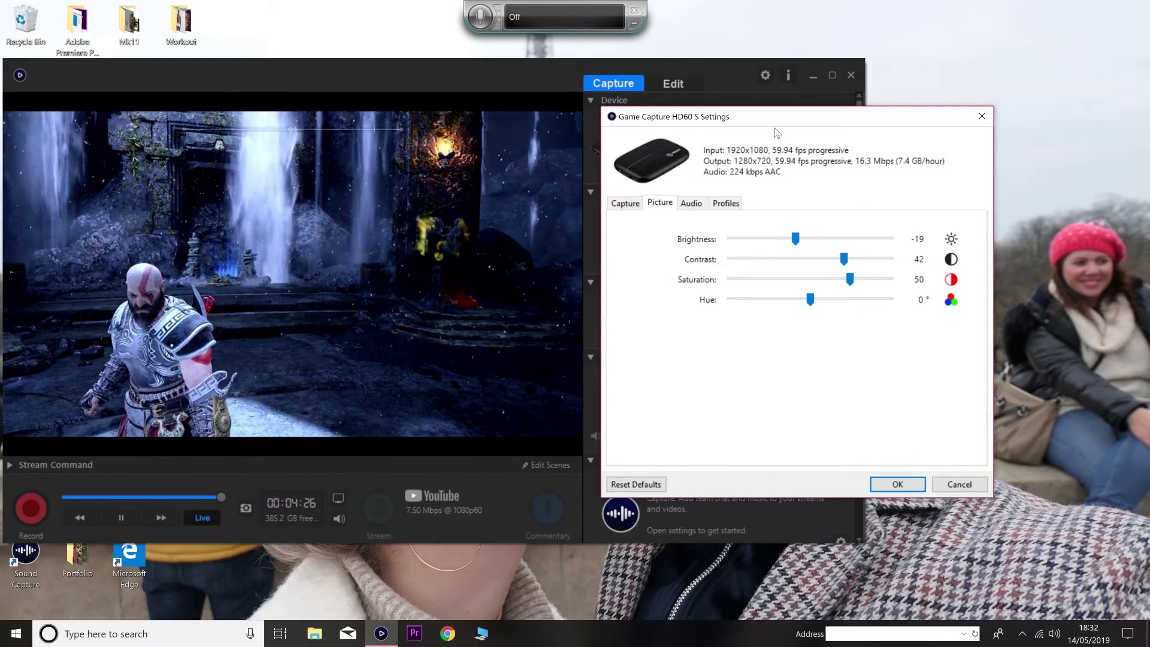
Check the audio and profile pages, close the picture settings, and glance at live streaming settings.
left_click(692, 203)
left_click(727, 204)
left_click(904, 490)
left_click(839, 251)
left_click(790, 23)
In capture settings, choose Expanded colour range, disable both SD options, allow 60 fps preview, and apply.
left_click(840, 169)
left_click(263, 184)
left_click(424, 281)
left_click(368, 377)
left_click(368, 398)
left_click(368, 418)
left_click(532, 466)
Return from the editing view to capture settings and keep cropping set to None.
left_click(670, 82)
left_click(609, 84)
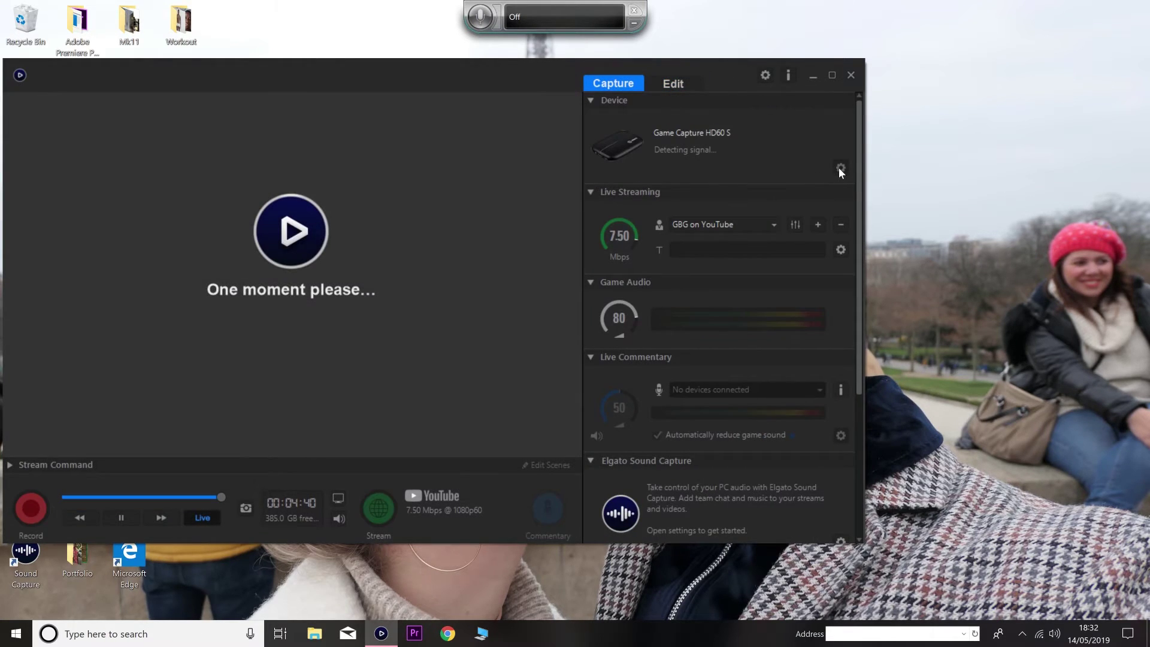
left_click(841, 169)
left_click(389, 358)
left_click(393, 355)
Toggle SD stretching, keep 60 fps preview on, choose the HD 1080 profile with Don't Reduce, and apply.
left_click(368, 397)
left_click(369, 418)
left_click(369, 419)
left_click(388, 304)
left_click(385, 345)
left_click(492, 329)
left_click(596, 465)
Restart Game Capture HD, dismiss the error, and lower Saturation from 51 to 50.
mouse_move(246, 76)
left_mouse_down()
mouse_move(272, 78)
mouse_move(268, 101)
mouse_move(252, 91)
left_mouse_up()
left_click(857, 90)
left_click(381, 634)
left_click(691, 342)
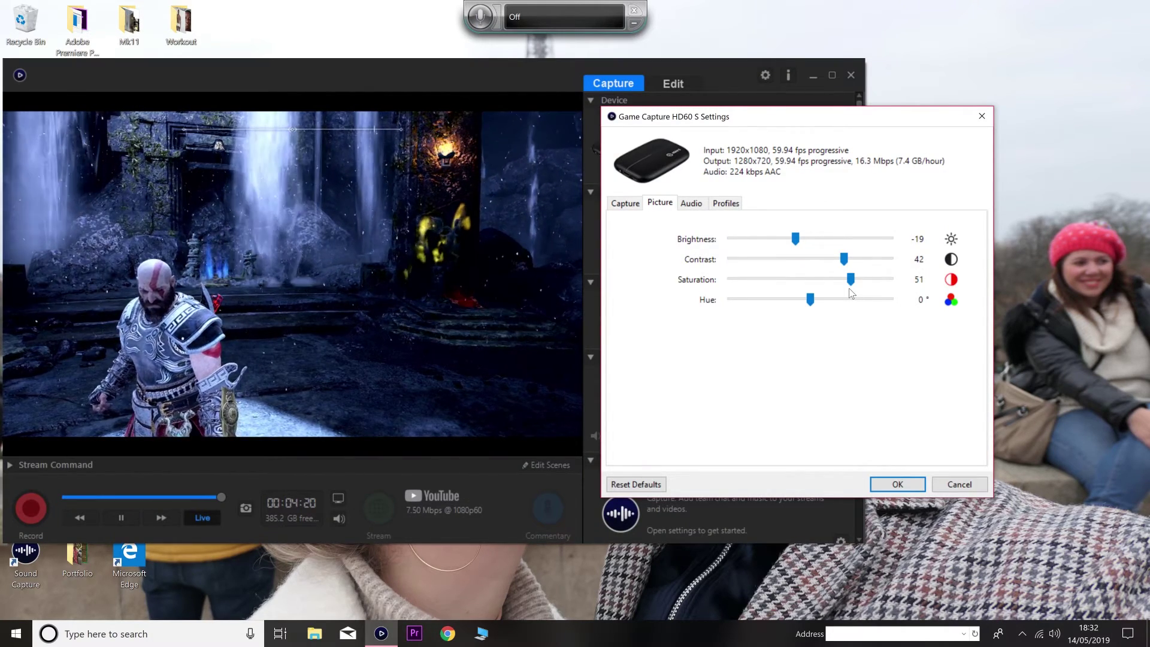
left_click_drag(853, 279, 852, 280)
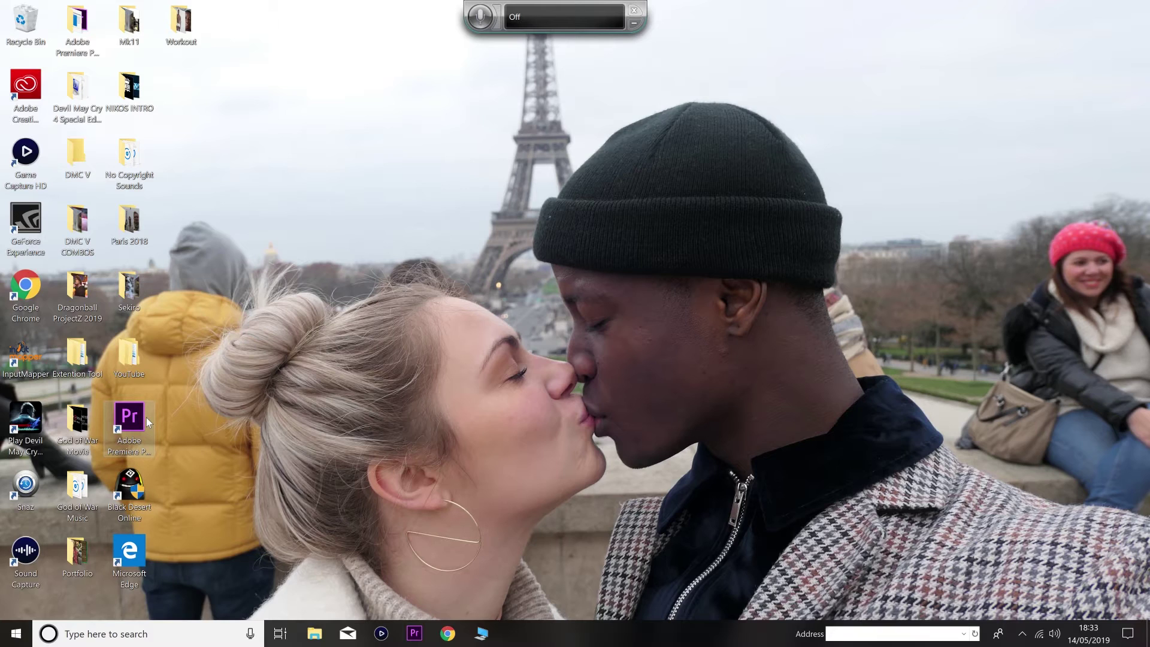
Launch Adobe Premiere Pro CC from its desktop shortcut.
double_click(146, 419)
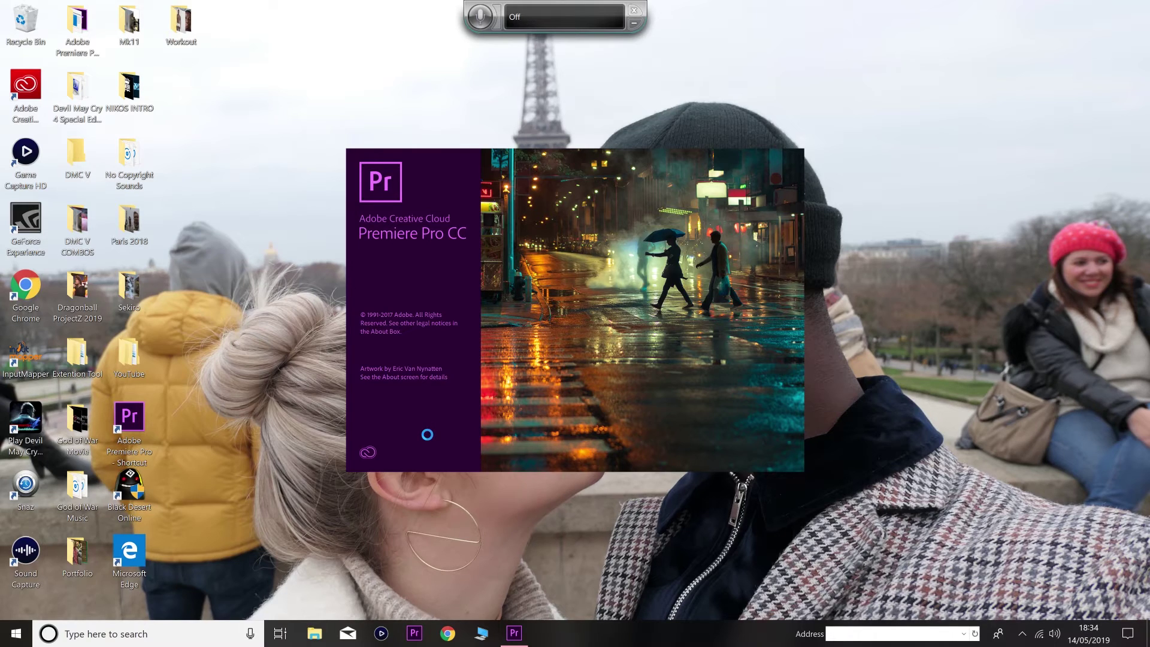